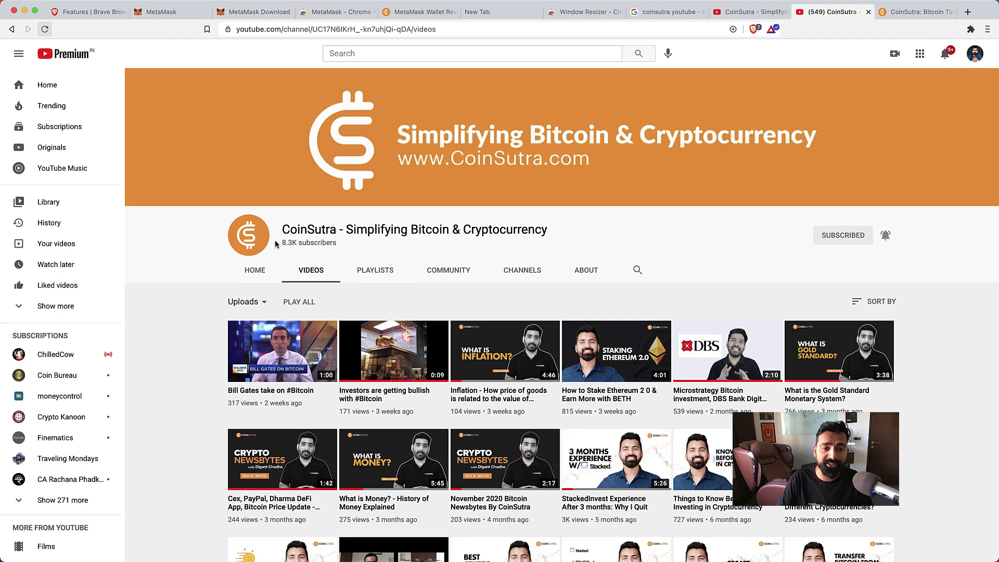
Highlight the channel's 8.3K subscriber count and scroll down the videos page
{"action": "left_click_drag", "start_coordinate": [280, 245], "coordinate": [336, 246]}
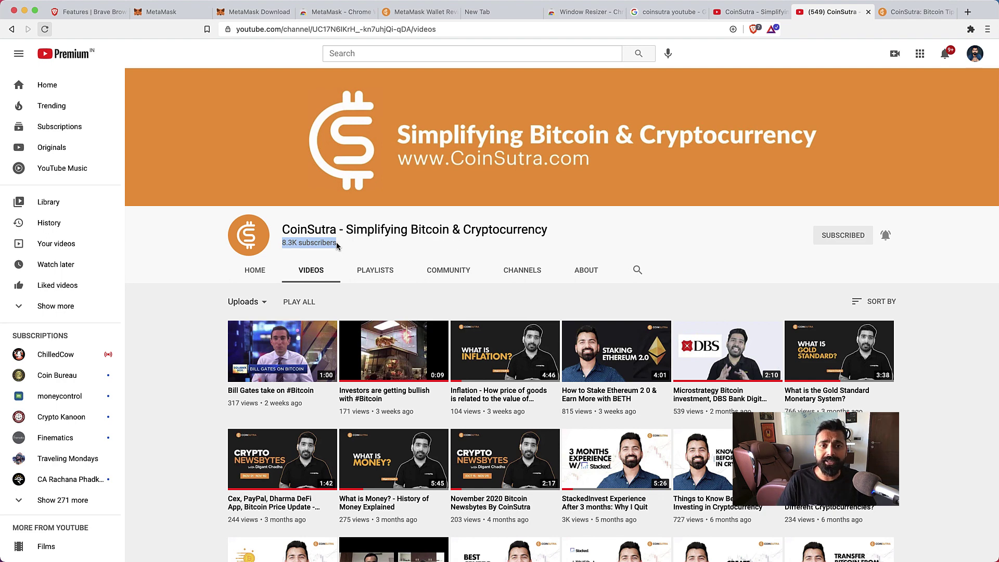
{"action": "scroll", "coordinate": [336, 241], "scroll_direction": "down", "scroll_amount": 1}
Switch to the metamask.io site and bring up its download page listing Chrome, Firefox, Brave and Edge
{"action": "left_click", "coordinate": [167, 12]}
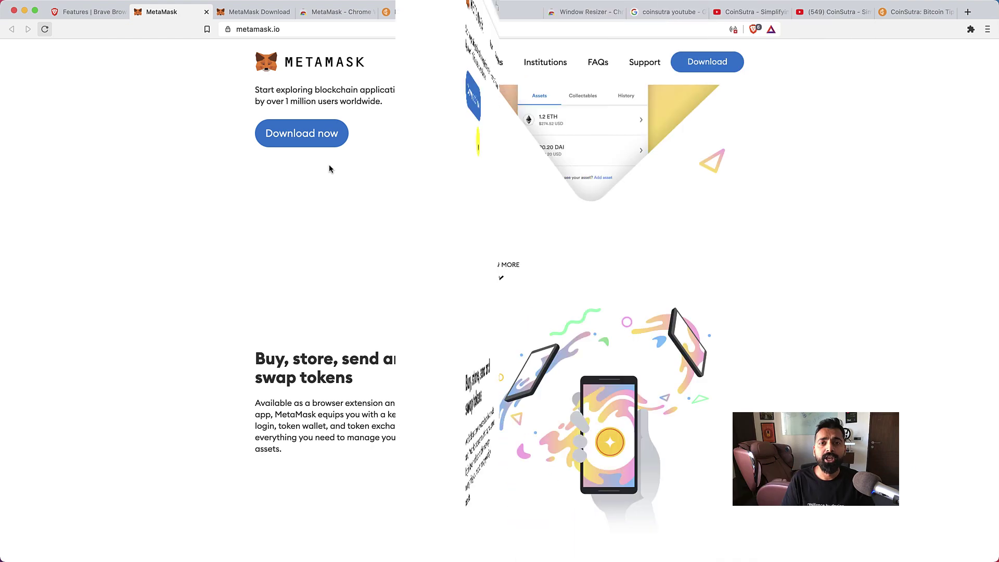
{"action": "left_click", "coordinate": [329, 165]}
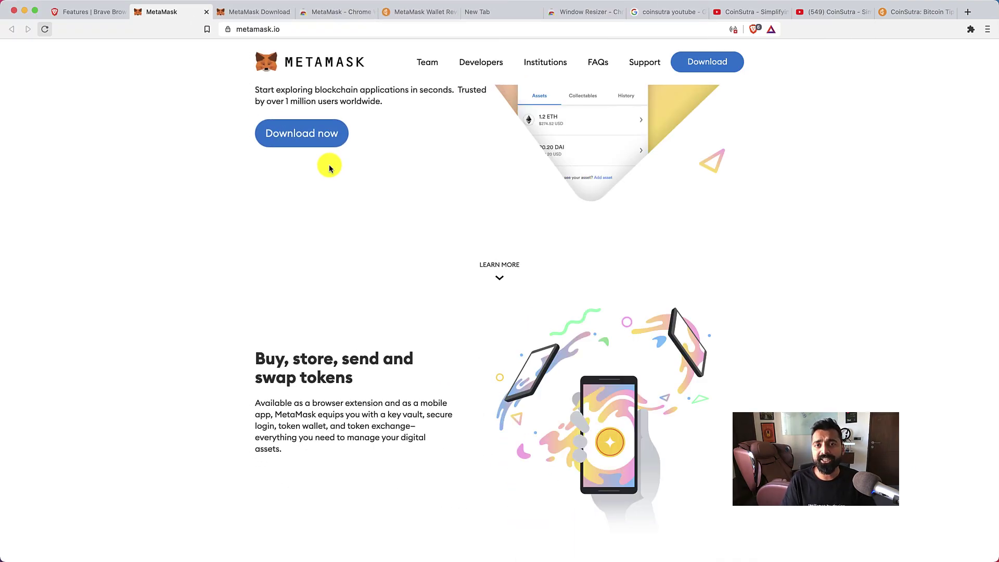
{"action": "left_click", "coordinate": [235, 13]}
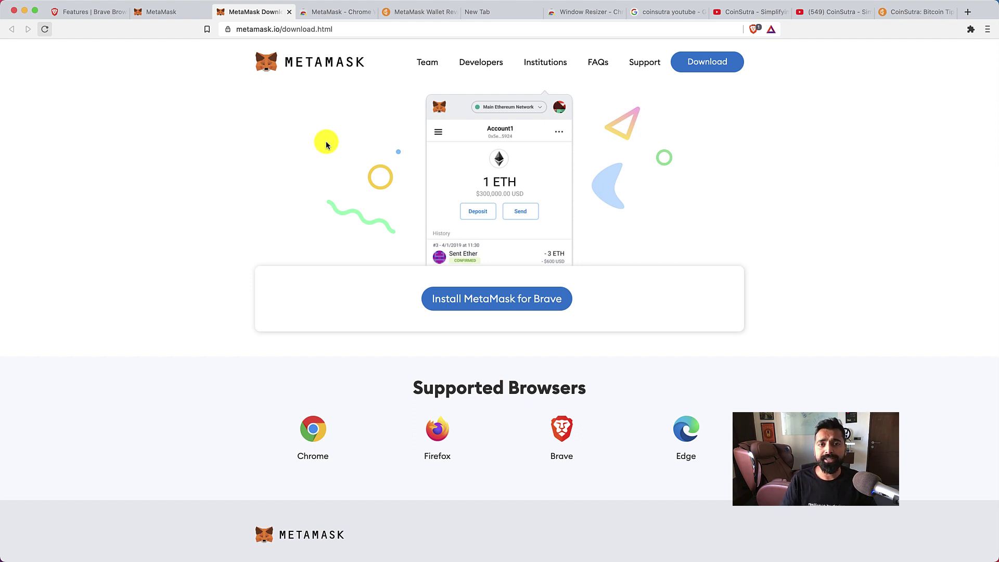
Look over the 'Features | Brave' page, then return to the metamask.io homepage
{"action": "left_click", "coordinate": [93, 11]}
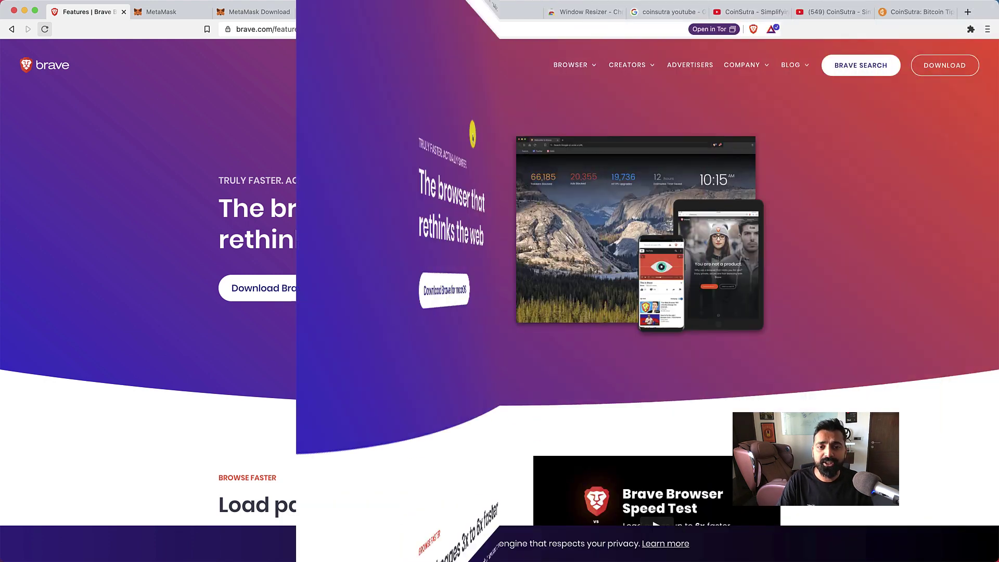
{"action": "left_click", "coordinate": [166, 11]}
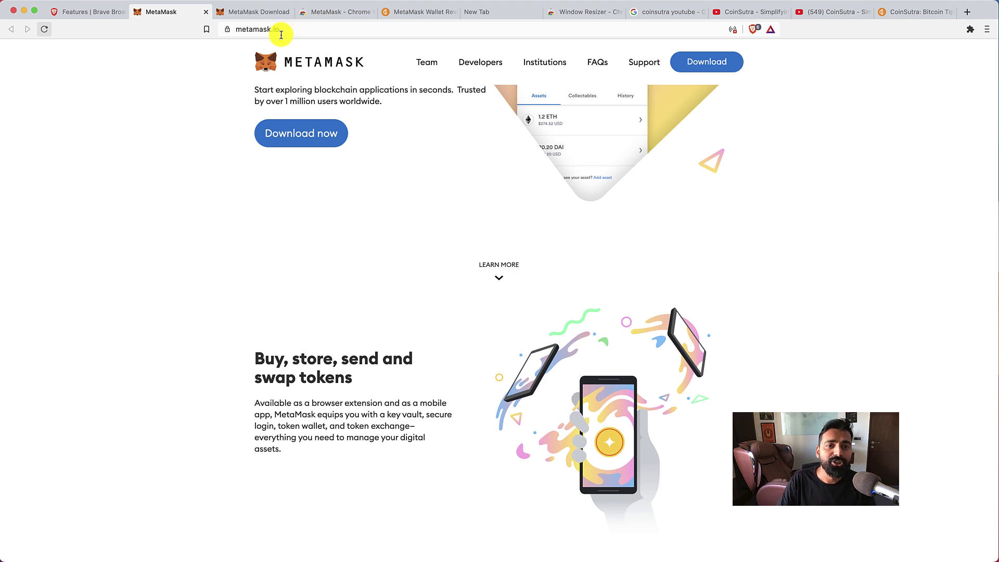
Go to the download page and follow 'Install MetaMask for Brave' to the Chrome Web Store listing
{"action": "left_click", "coordinate": [305, 135]}
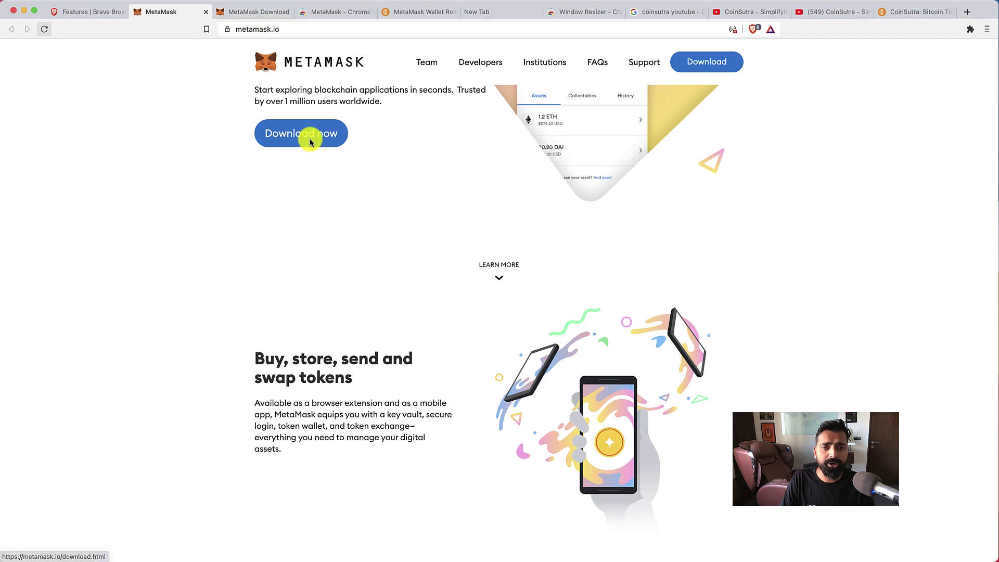
{"action": "left_click", "coordinate": [245, 11]}
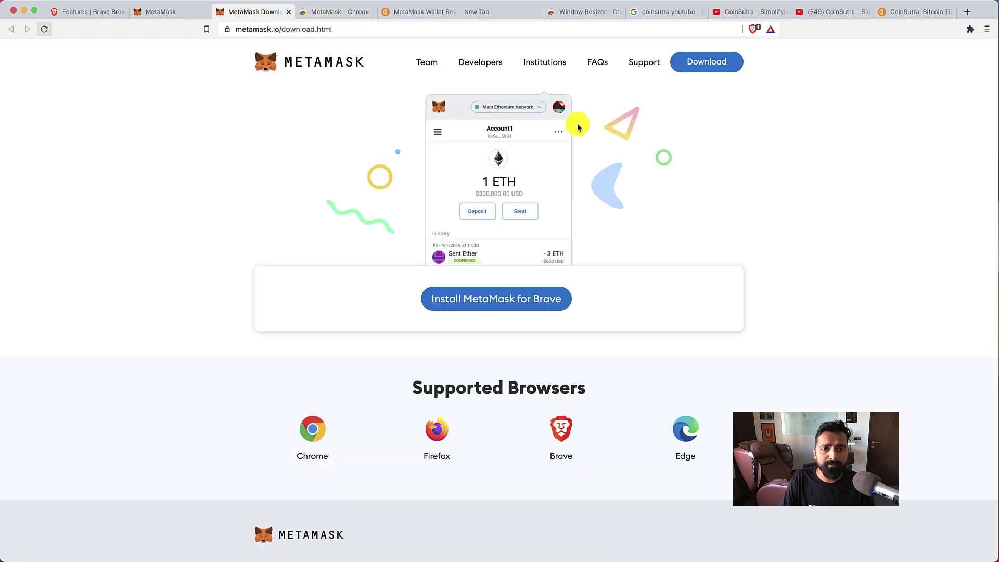
{"action": "left_click", "coordinate": [523, 297]}
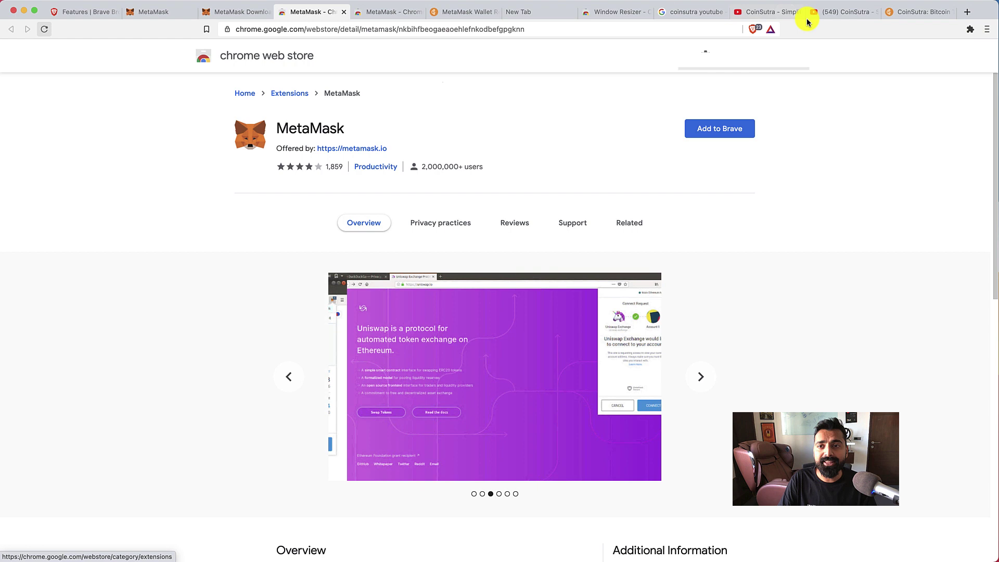
Check and close the Brave Shields panel, then add the MetaMask extension to Brave
{"action": "left_click", "coordinate": [752, 30]}
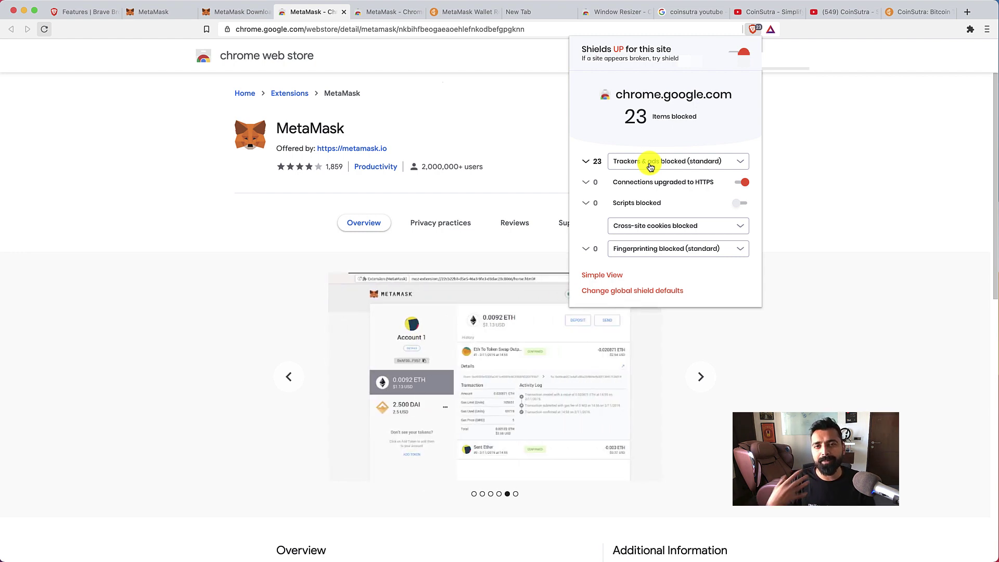
{"action": "left_click", "coordinate": [511, 154]}
{"action": "left_click", "coordinate": [724, 131]}
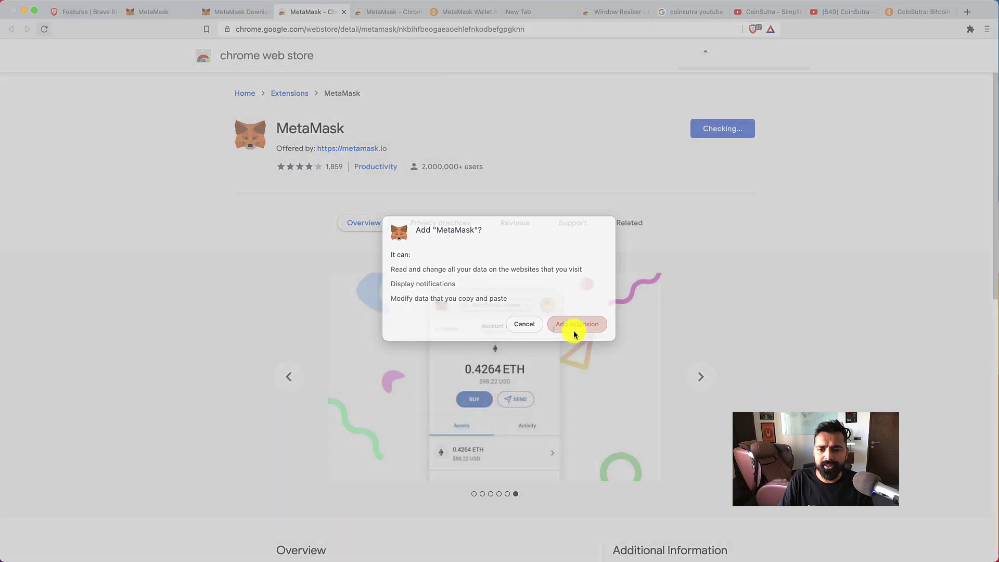
{"action": "left_click", "coordinate": [575, 328]}
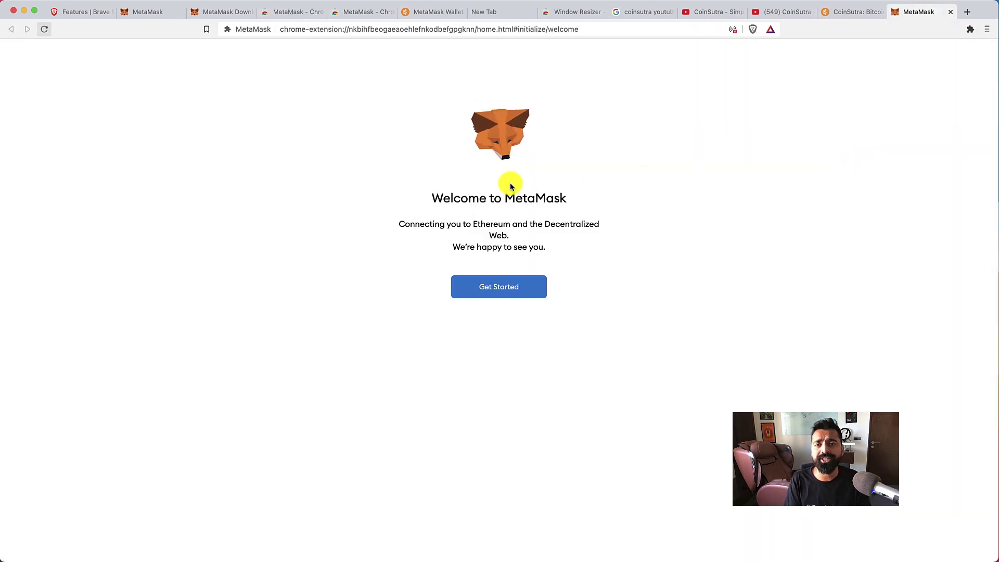
Choose Get Started and Create a Wallet, declining usage-data sharing with No Thanks
{"action": "left_click", "coordinate": [501, 282]}
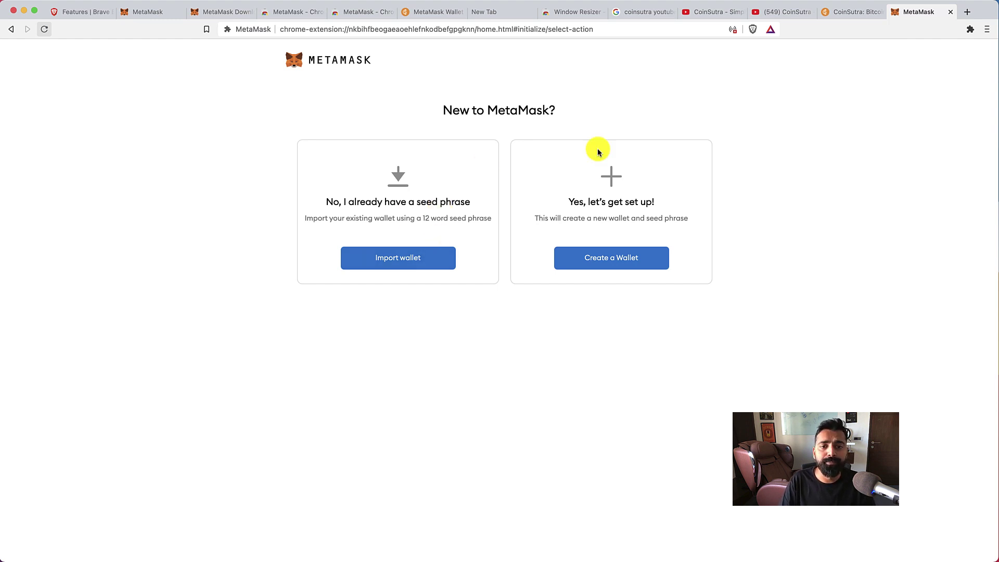
{"action": "left_click", "coordinate": [633, 265]}
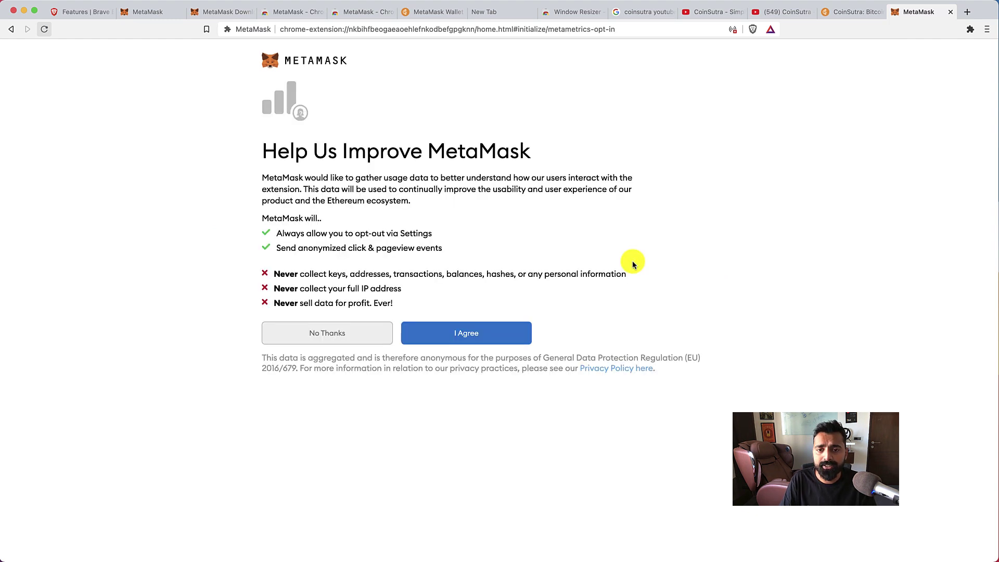
{"action": "left_click", "coordinate": [342, 344]}
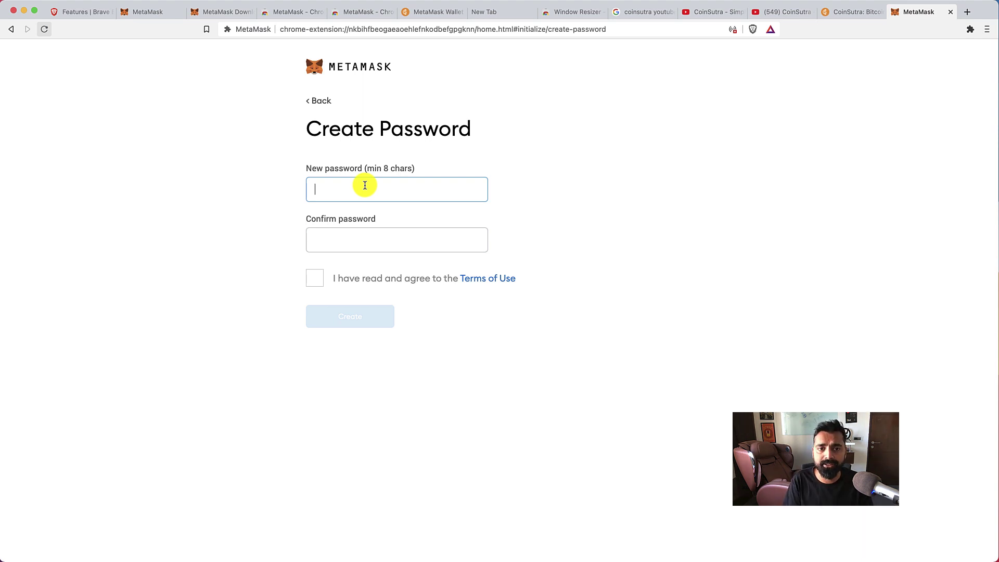
Enter the new wallet password and create the wallet
{"action": "type", "text": "••••"}
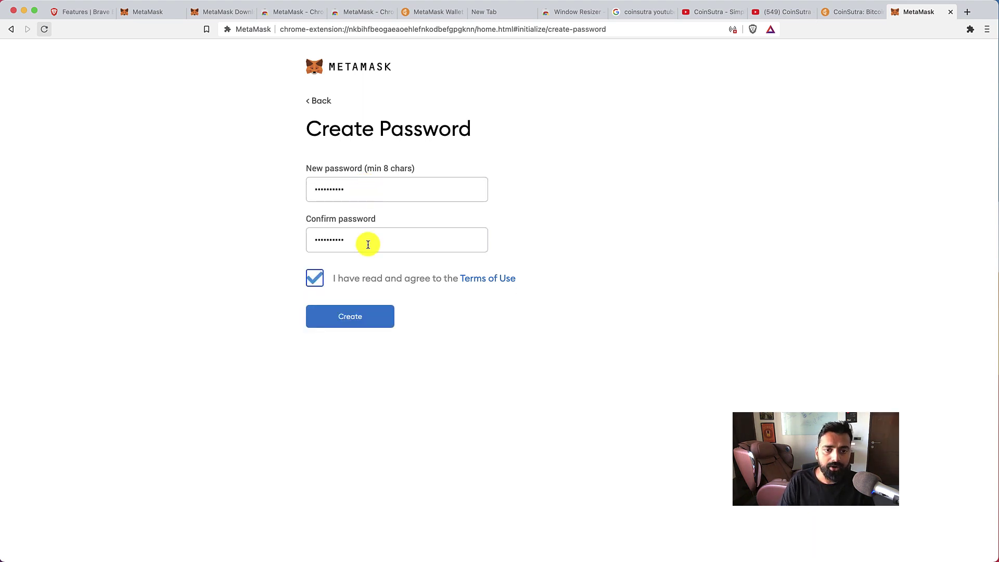
{"action": "left_click", "coordinate": [364, 317]}
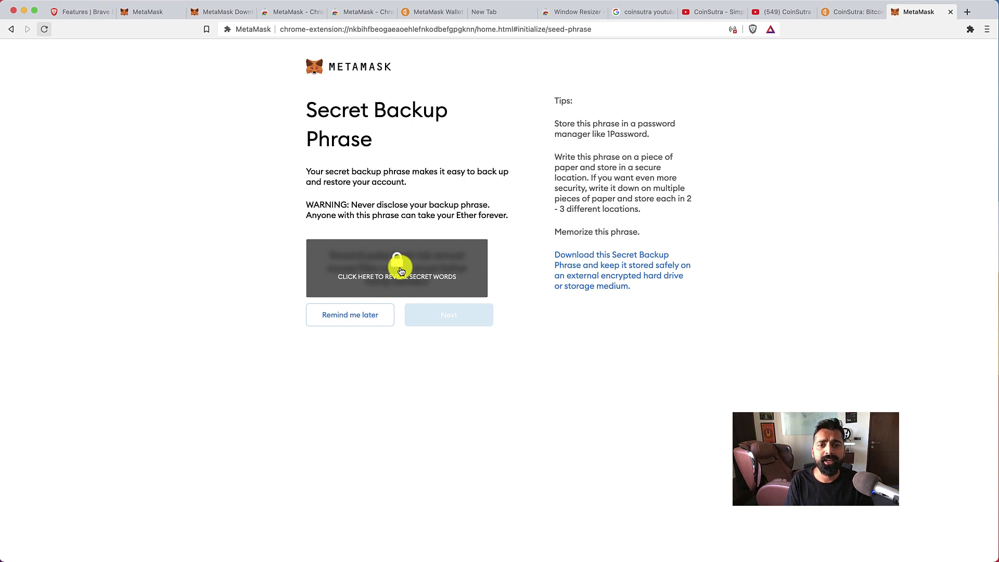
Postpone the backup phrase, dismiss the swap announcement, and pin MetaMask to the toolbar
{"action": "left_click", "coordinate": [371, 322]}
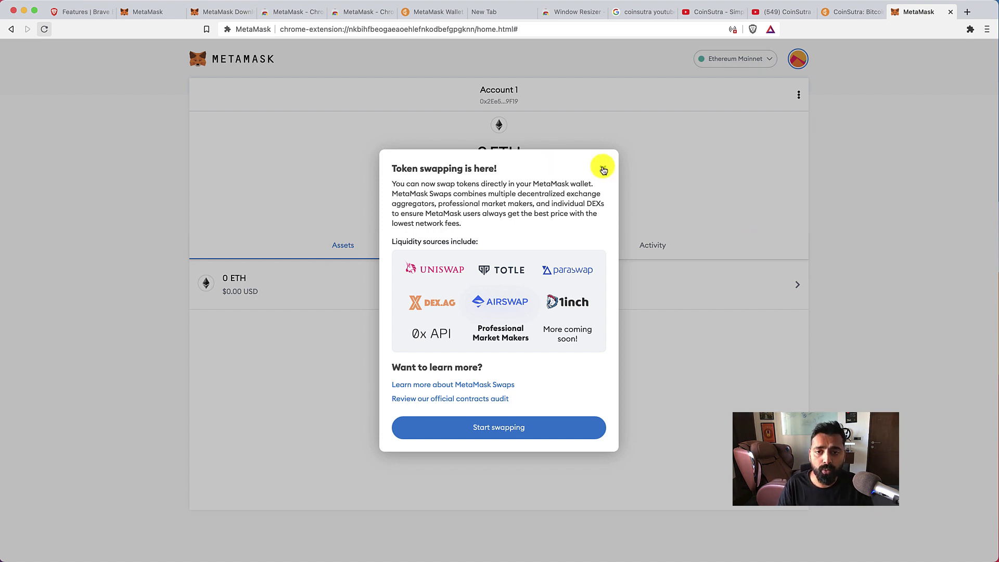
{"action": "left_click", "coordinate": [604, 169]}
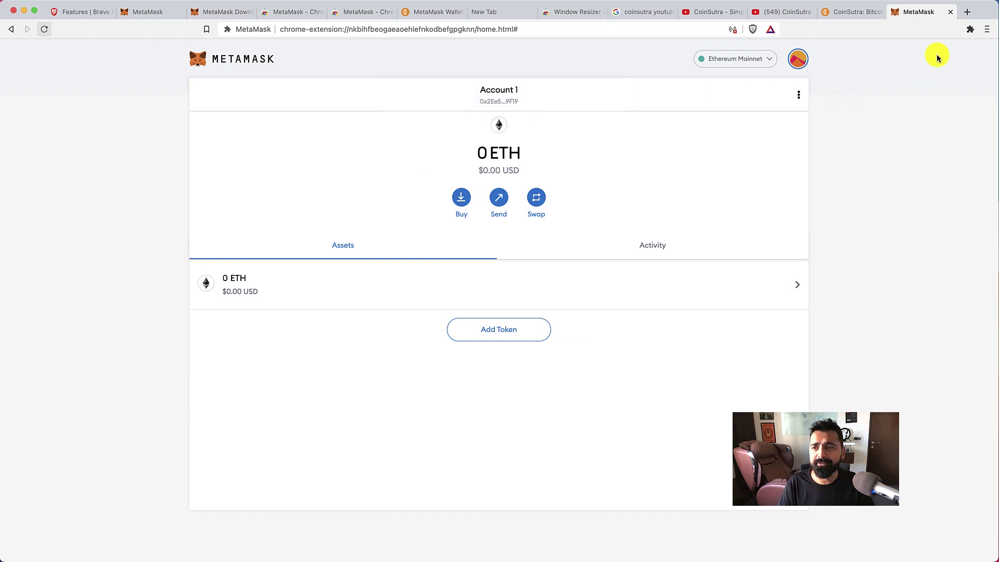
{"action": "left_click", "coordinate": [970, 29]}
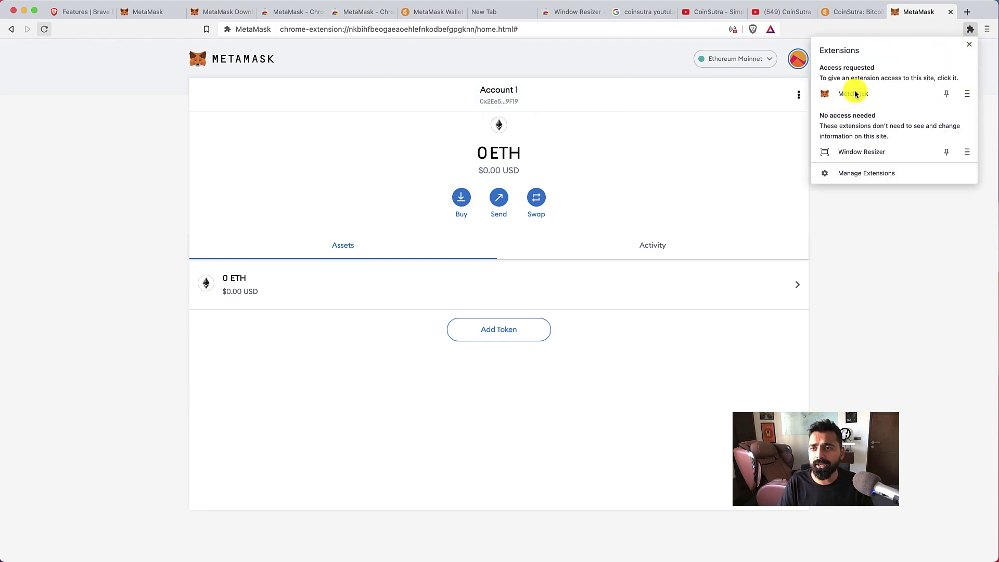
{"action": "left_click", "coordinate": [888, 88]}
Copy Account 1's address from the MetaMask popup and view the account on Etherscan
{"action": "left_click", "coordinate": [954, 29]}
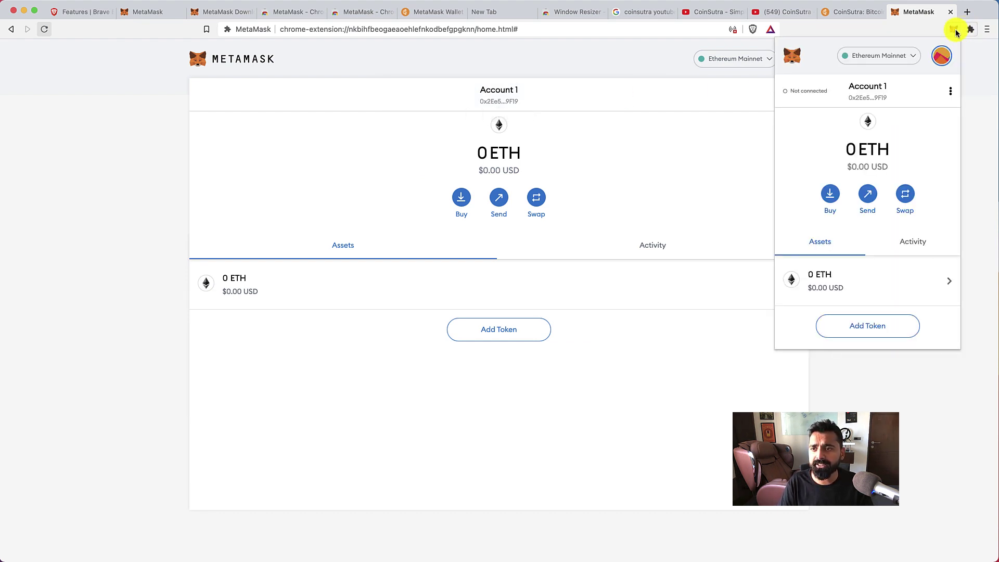
{"action": "left_click", "coordinate": [871, 100]}
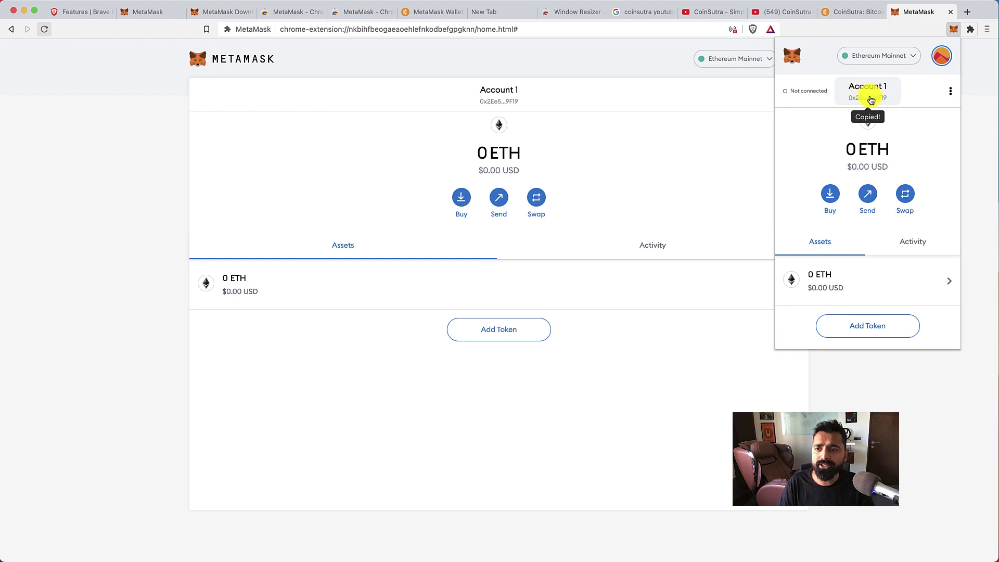
{"action": "left_click", "coordinate": [950, 92]}
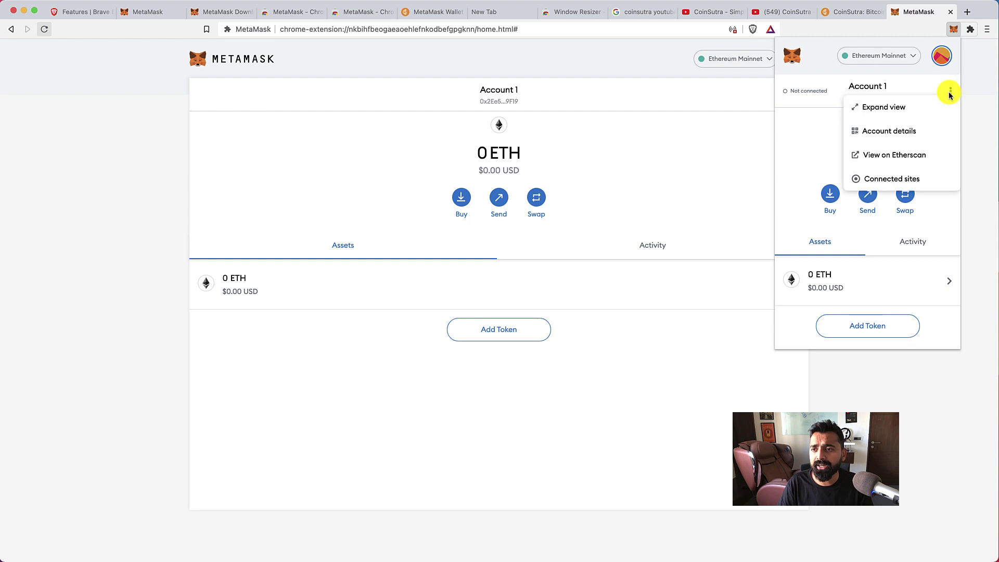
{"action": "left_click", "coordinate": [897, 154]}
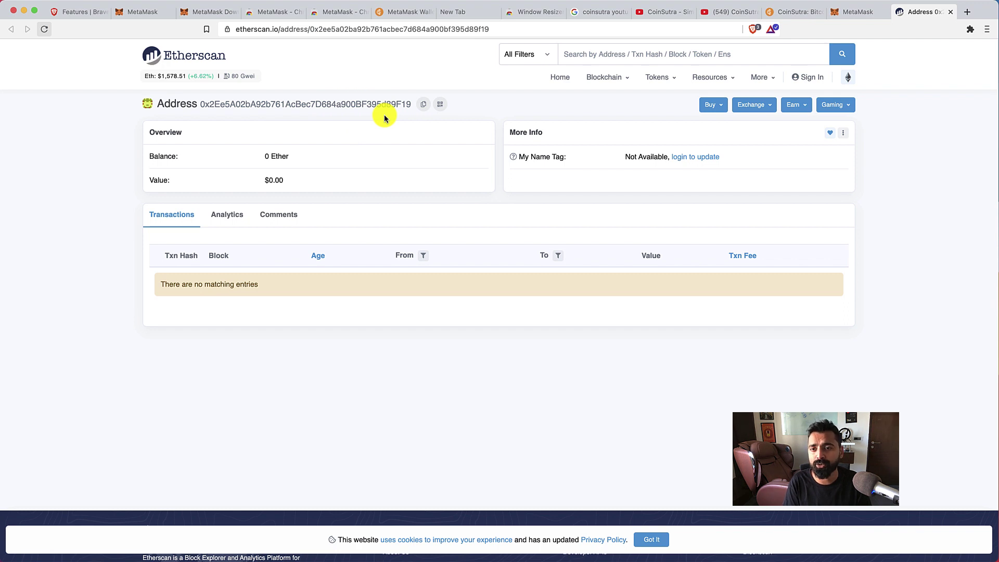
Return from the 0 Ether Etherscan page to the MetaMask wallet tab
{"action": "left_click", "coordinate": [869, 13]}
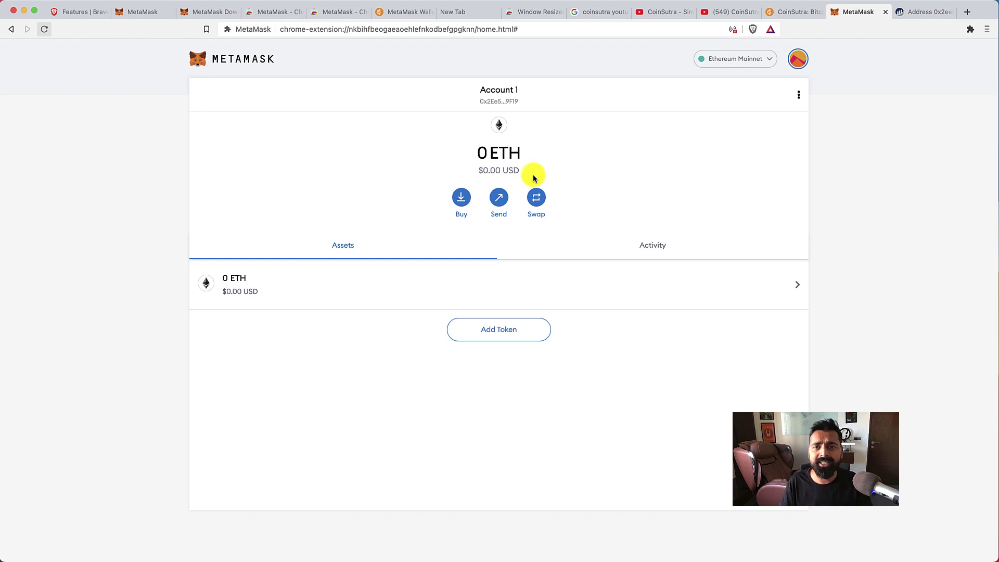
Set up a swap of 1 ETH into LINK
{"action": "left_click", "coordinate": [536, 199]}
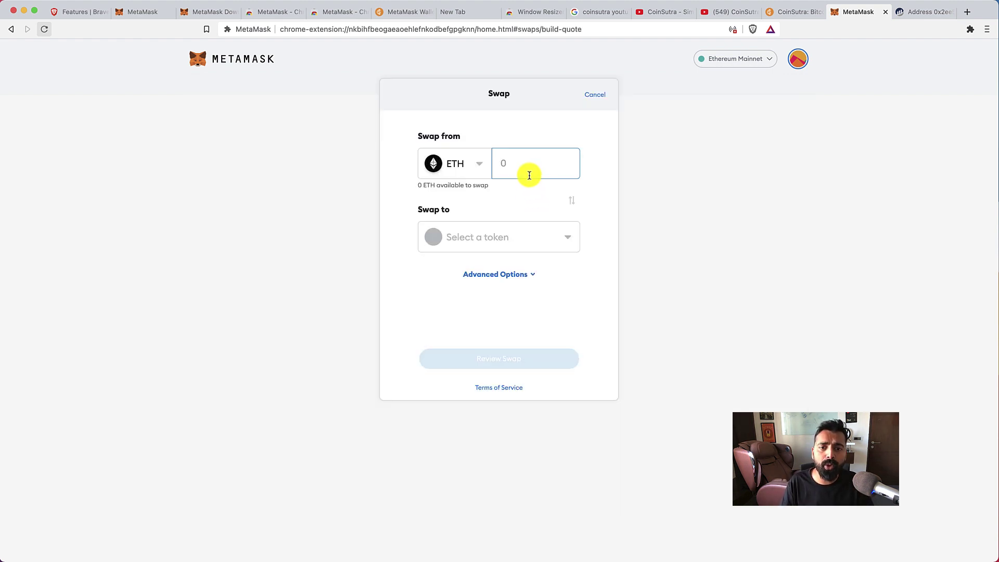
{"action": "type", "text": "1"}
{"action": "left_click", "coordinate": [512, 243]}
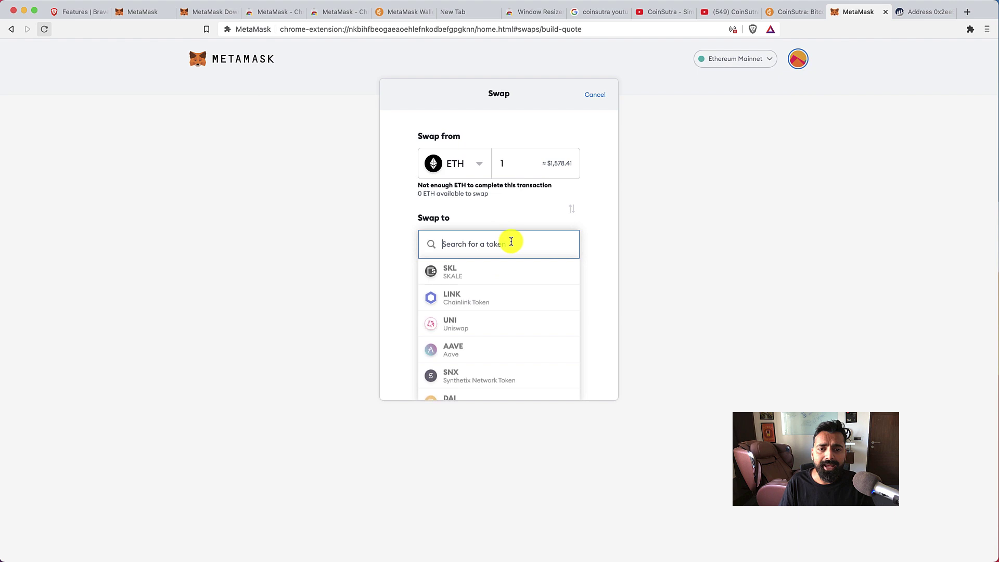
{"action": "left_click", "coordinate": [471, 300]}
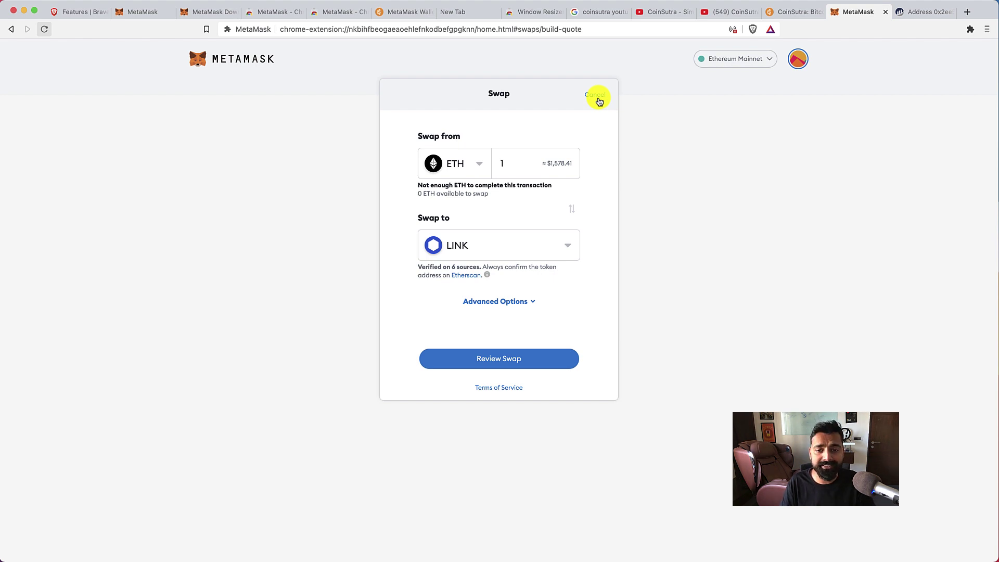
Open and close the swap's Advanced Options, then cancel the swap back to Account 1
{"action": "left_click", "coordinate": [514, 299]}
{"action": "left_click", "coordinate": [514, 290]}
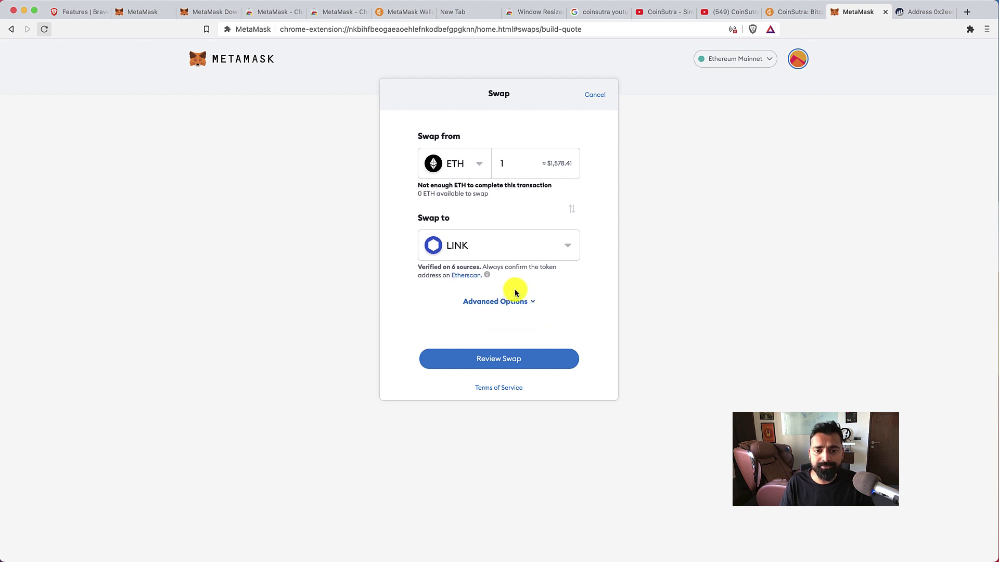
{"action": "left_click", "coordinate": [598, 100]}
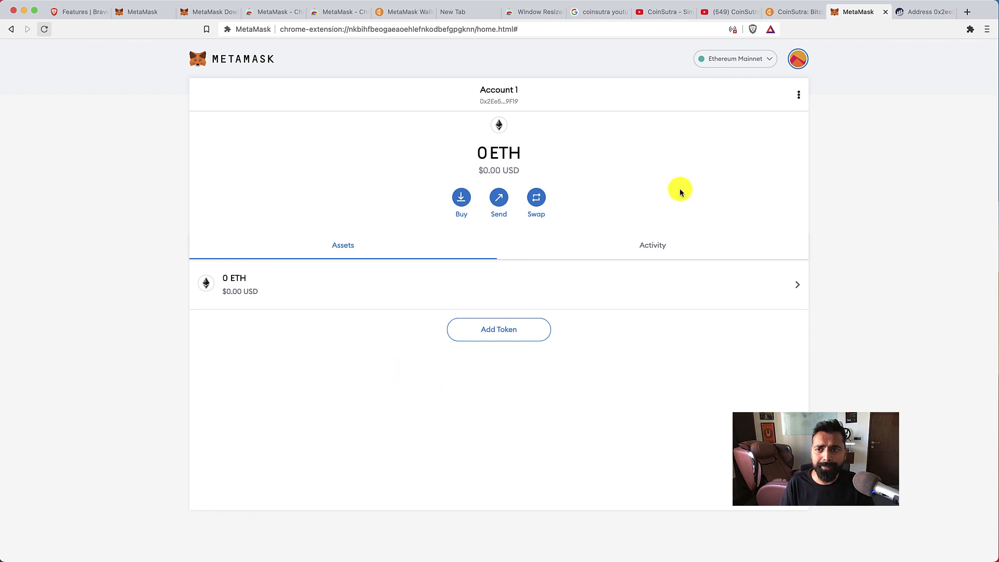
Google 'uniswap' in a new tab and open the official Uniswap home page
{"action": "key", "text": "super+t"}
{"action": "type", "text": "uniswapo"}
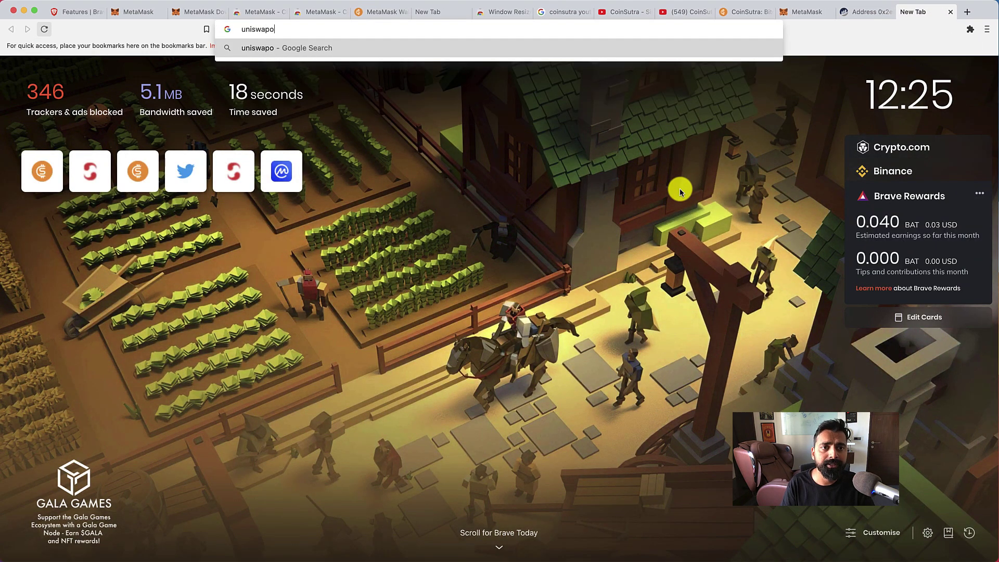
{"action": "key", "text": "BackSpace"}
{"action": "key", "text": "Return"}
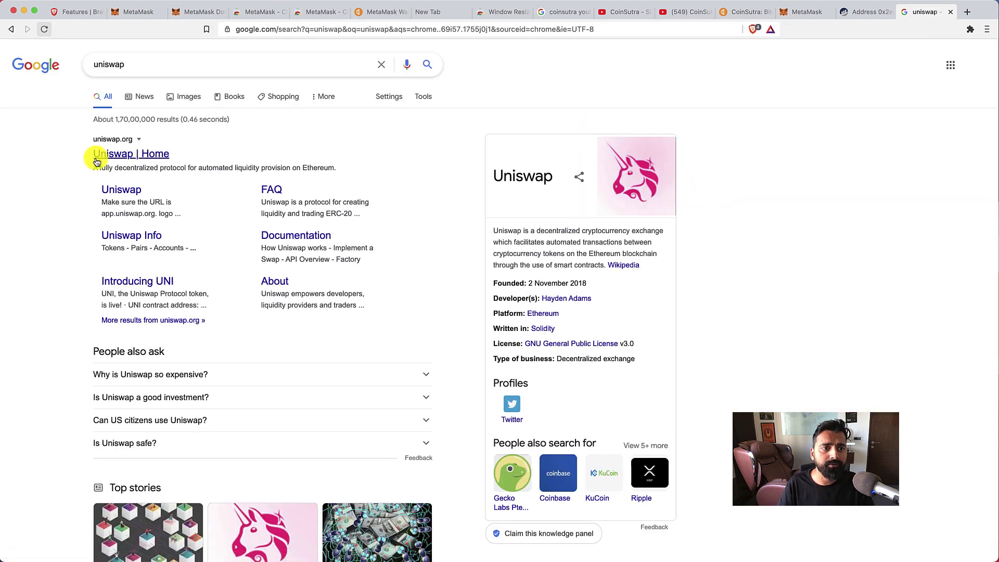
{"action": "left_click", "coordinate": [120, 155]}
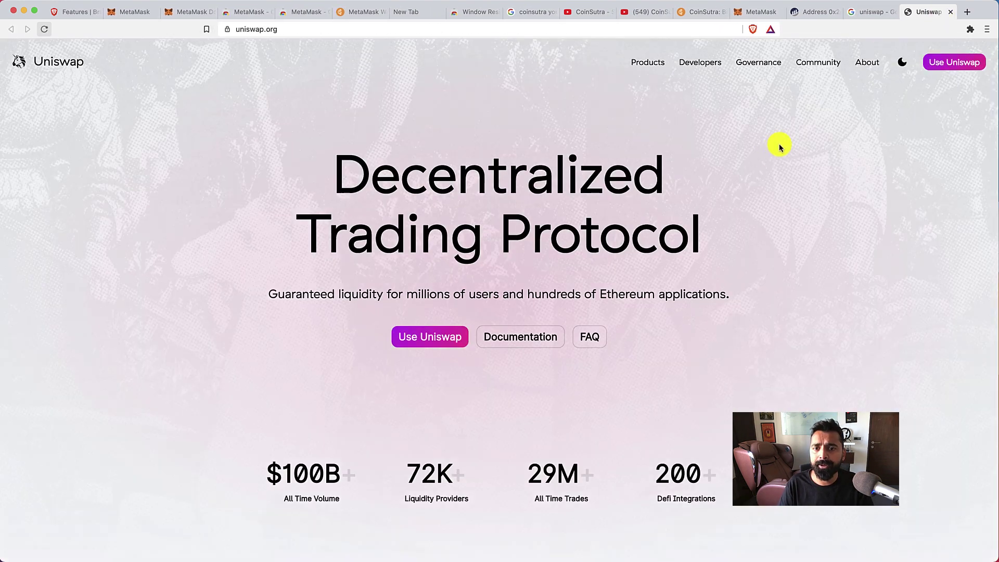
Launch the Uniswap app at app.uniswap.org and close the landing page tab
{"action": "left_click", "coordinate": [984, 62]}
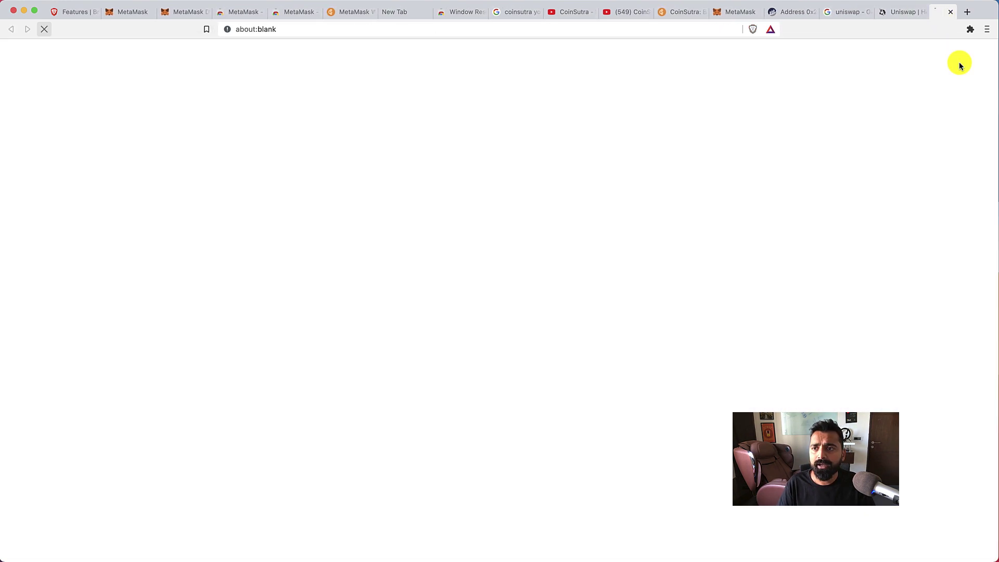
{"action": "left_click", "coordinate": [887, 12]}
{"action": "left_click", "coordinate": [899, 12]}
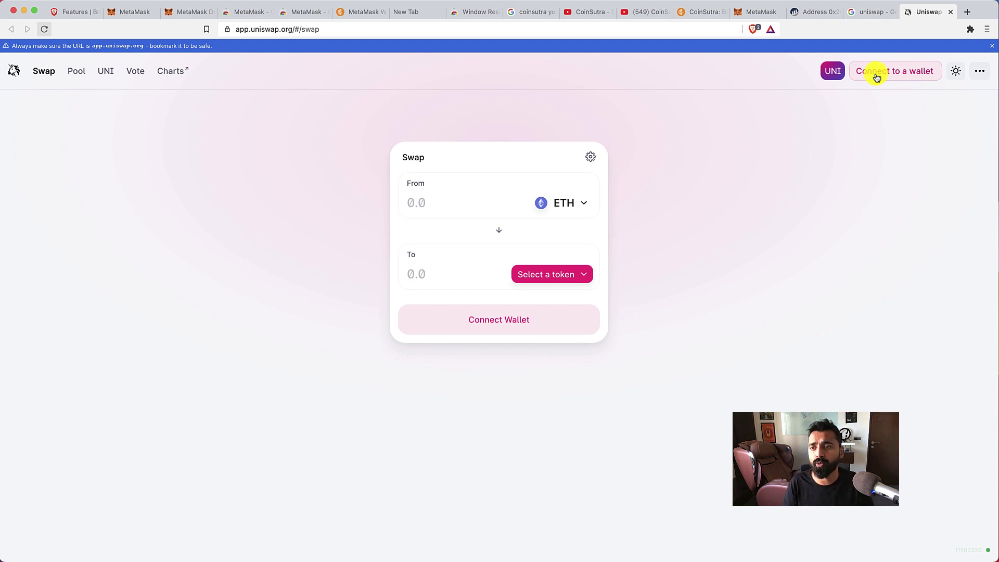
Connect MetaMask Account 1 to Uniswap and approve it, then focus the To amount field
{"action": "left_click", "coordinate": [876, 76]}
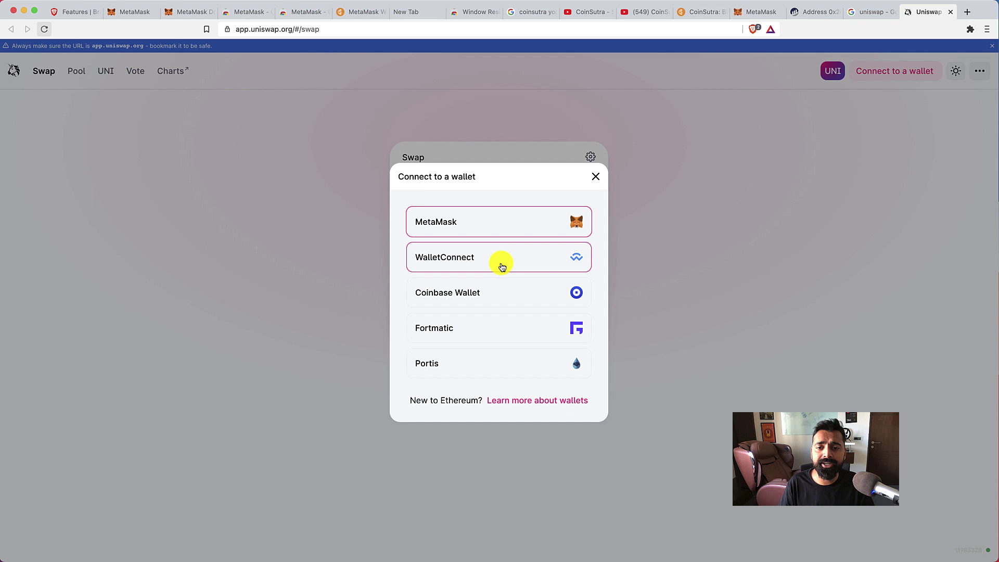
{"action": "left_click", "coordinate": [498, 230]}
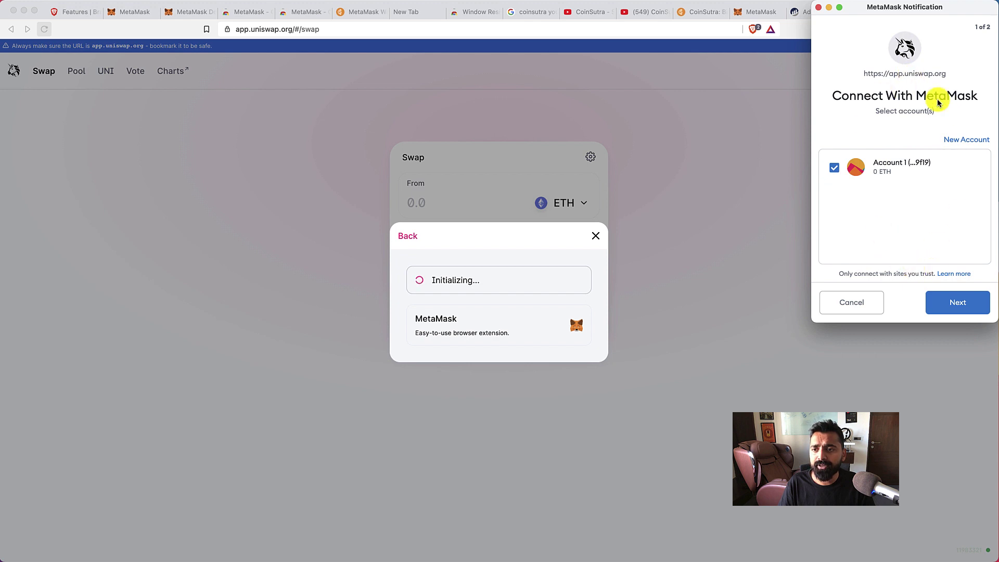
{"action": "left_click", "coordinate": [956, 307]}
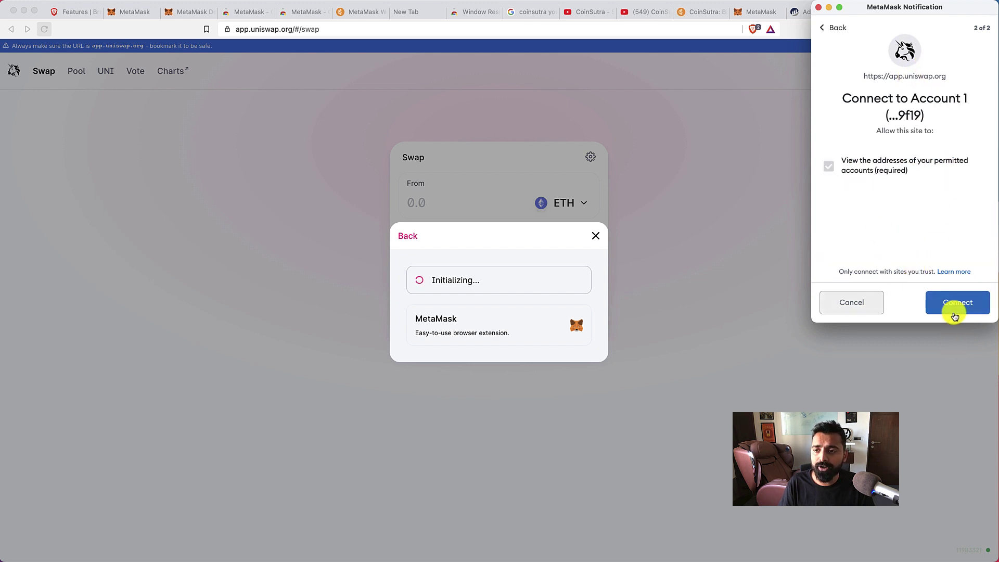
{"action": "left_click", "coordinate": [956, 312]}
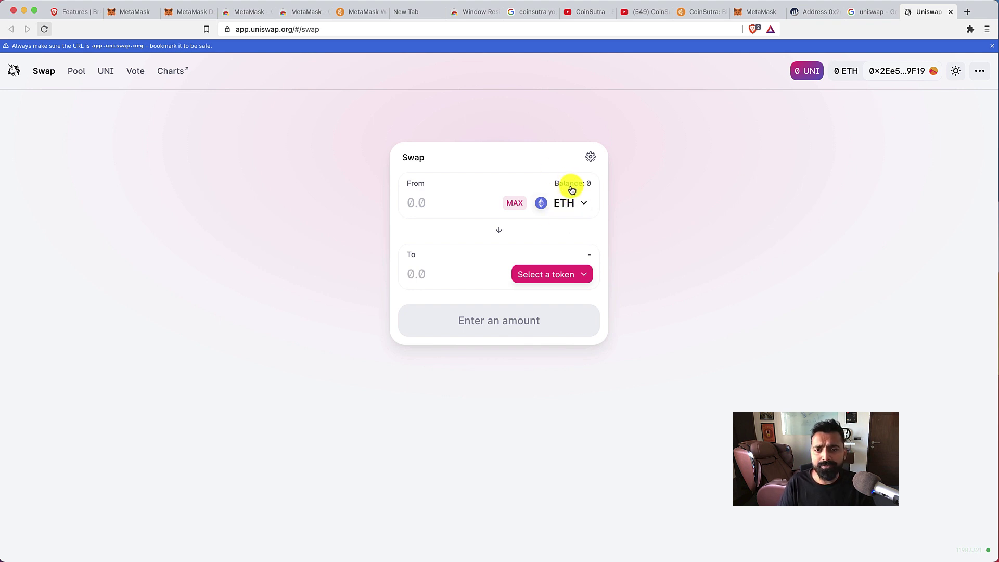
{"action": "left_click", "coordinate": [429, 273]}
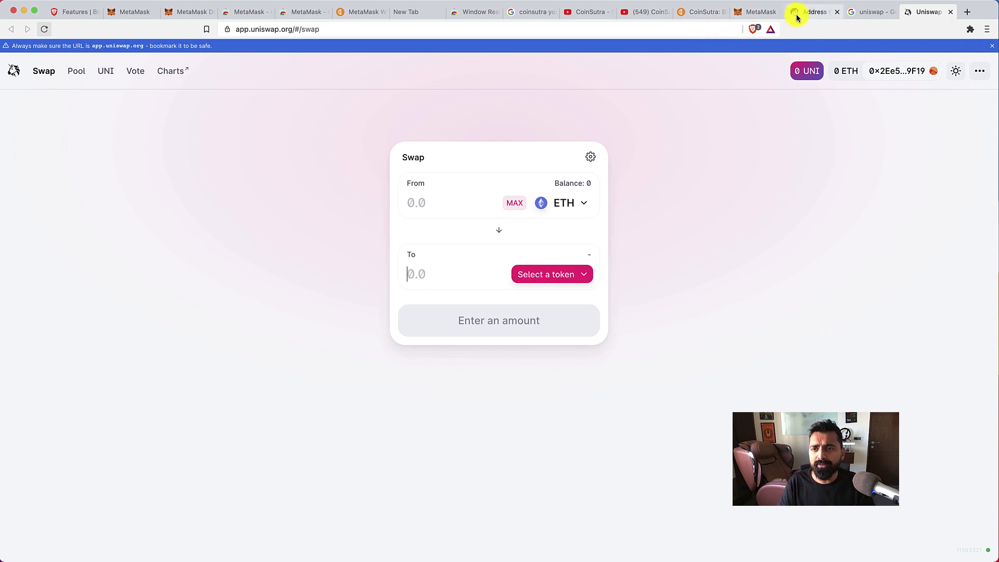
View Account 1's details and QR code, then open MetaMask Settings from the account menu
{"action": "left_click", "coordinate": [762, 11]}
{"action": "left_click", "coordinate": [797, 95]}
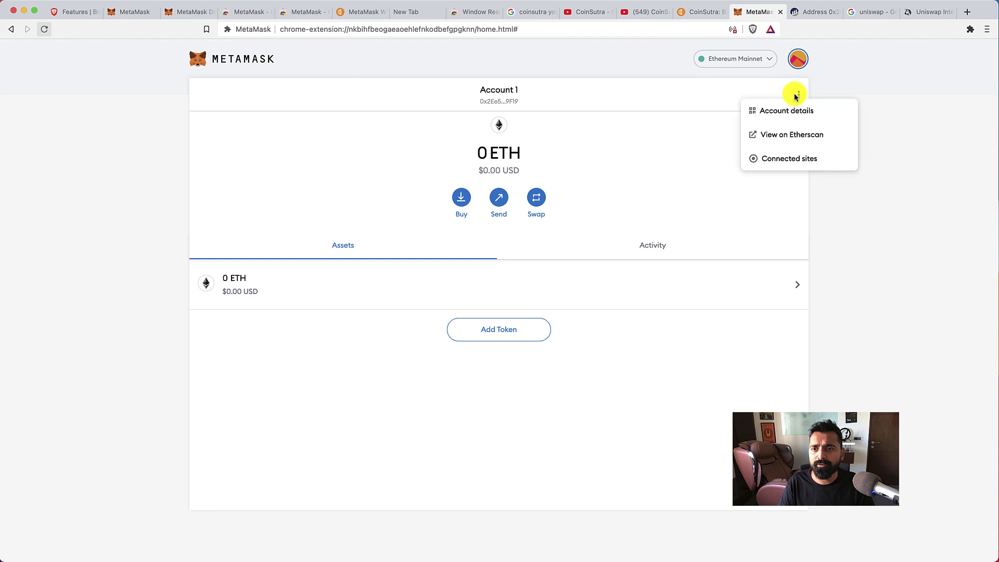
{"action": "left_click", "coordinate": [789, 109]}
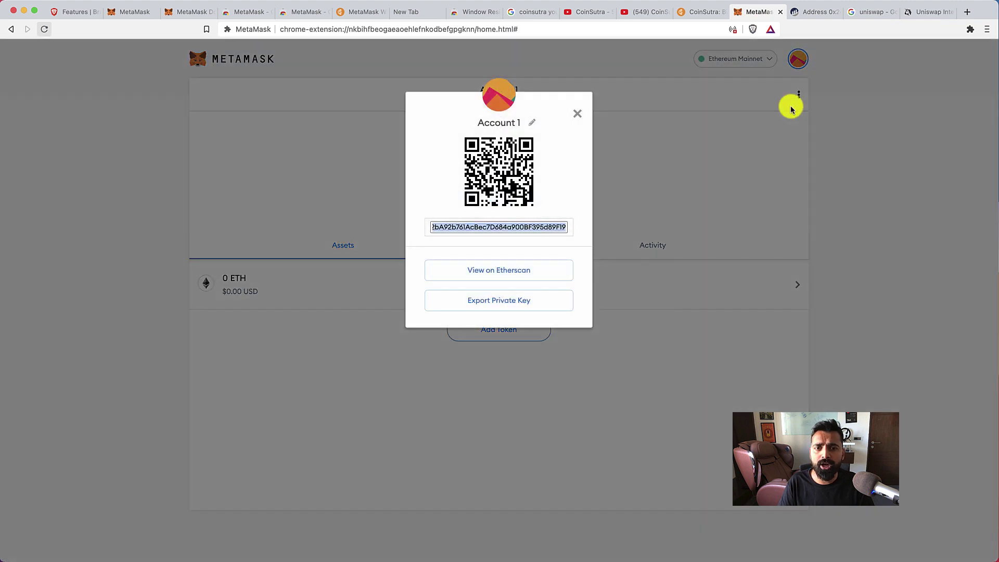
{"action": "left_click", "coordinate": [577, 113]}
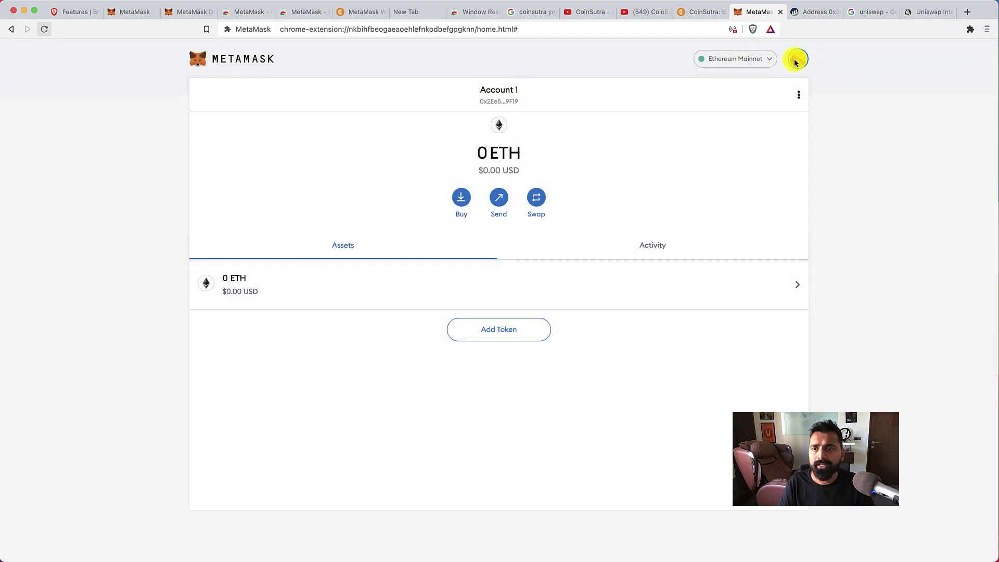
{"action": "left_click", "coordinate": [798, 59]}
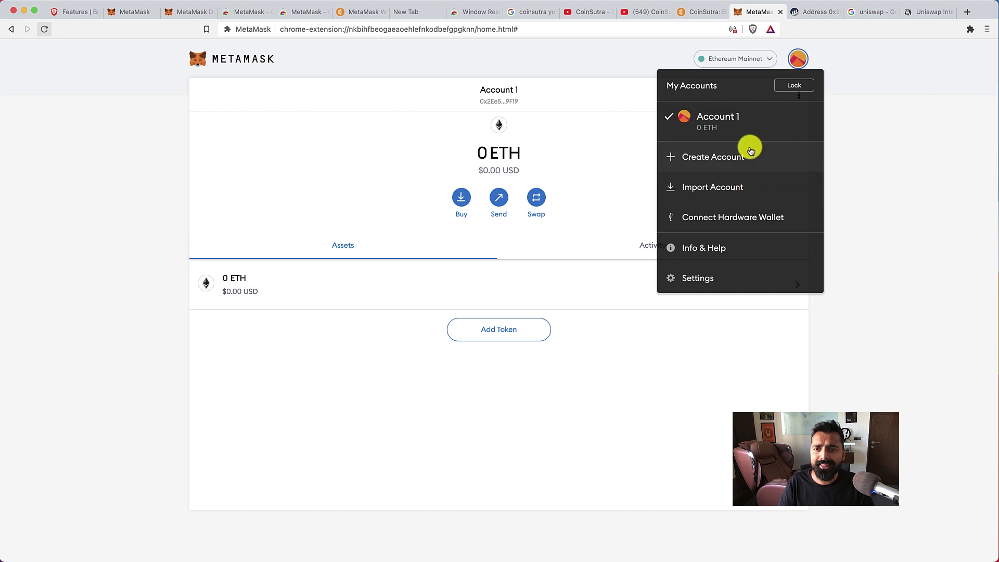
{"action": "left_click", "coordinate": [725, 281]}
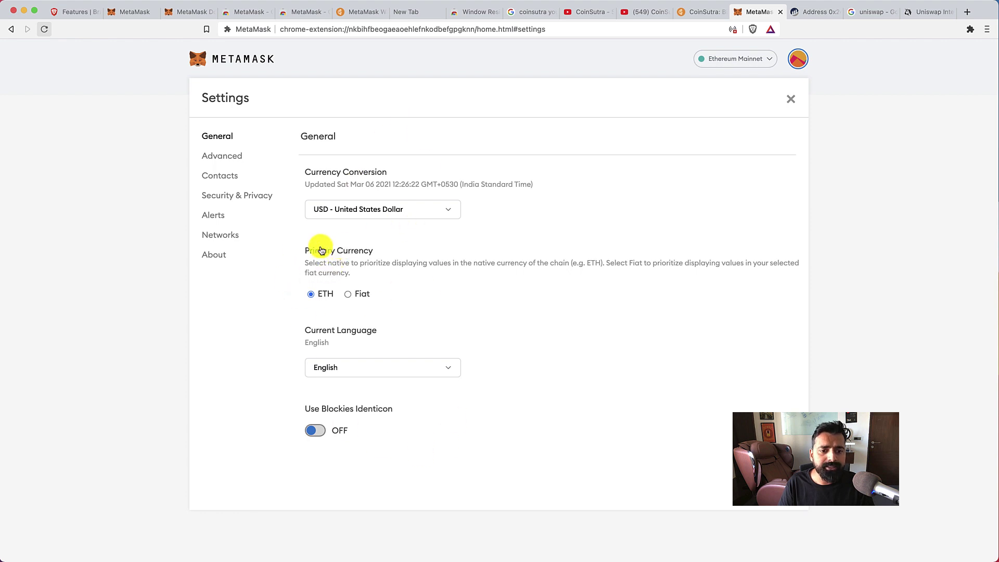
Browse the Advanced settings, then look at the Contacts settings
{"action": "left_click", "coordinate": [234, 155]}
{"action": "scroll", "coordinate": [250, 214], "scroll_direction": "down", "scroll_amount": 3}
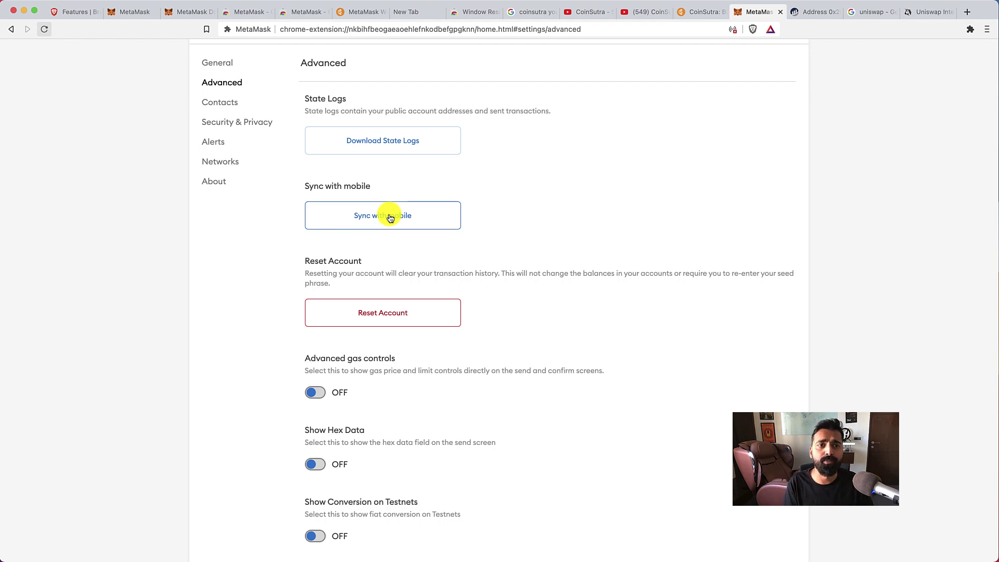
{"action": "scroll", "coordinate": [390, 218], "scroll_direction": "down", "scroll_amount": 2}
{"action": "scroll", "coordinate": [357, 234], "scroll_direction": "up", "scroll_amount": 5}
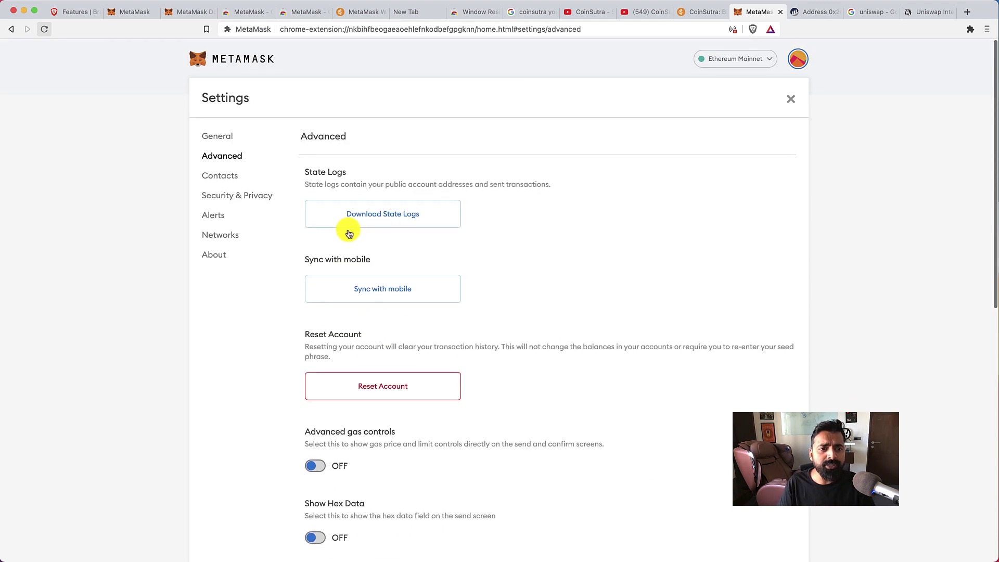
{"action": "left_click", "coordinate": [219, 177]}
In Security & Privacy, start Reveal Seed Phrase and cancel at the password page
{"action": "left_click", "coordinate": [231, 193]}
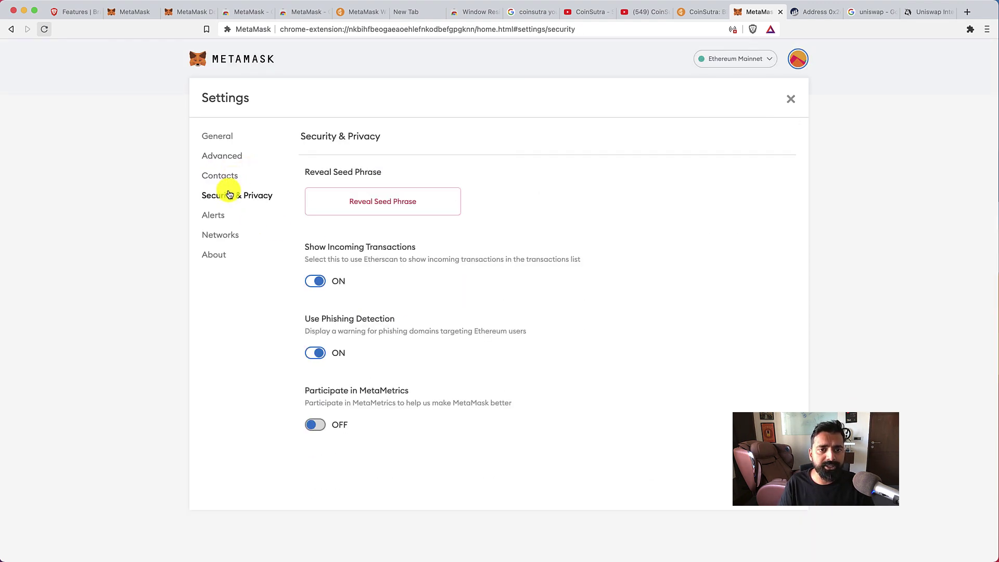
{"action": "left_click", "coordinate": [387, 208]}
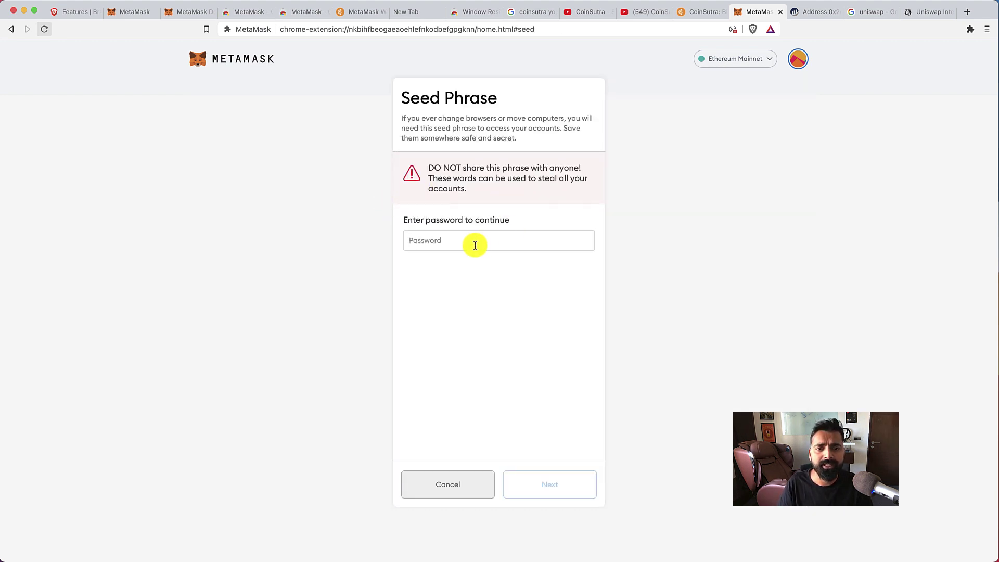
{"action": "left_click", "coordinate": [448, 492]}
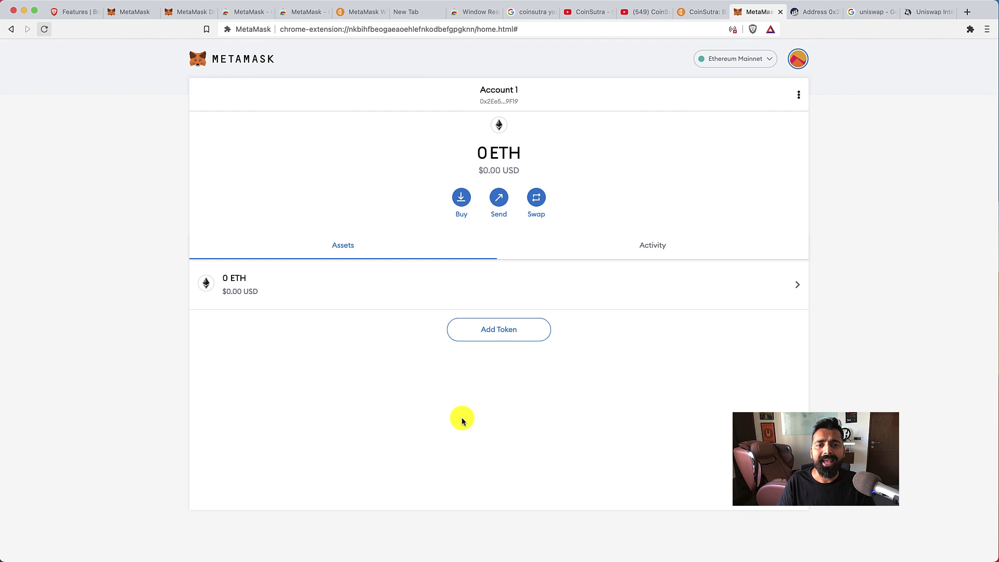
{"action": "left_click", "coordinate": [798, 59]}
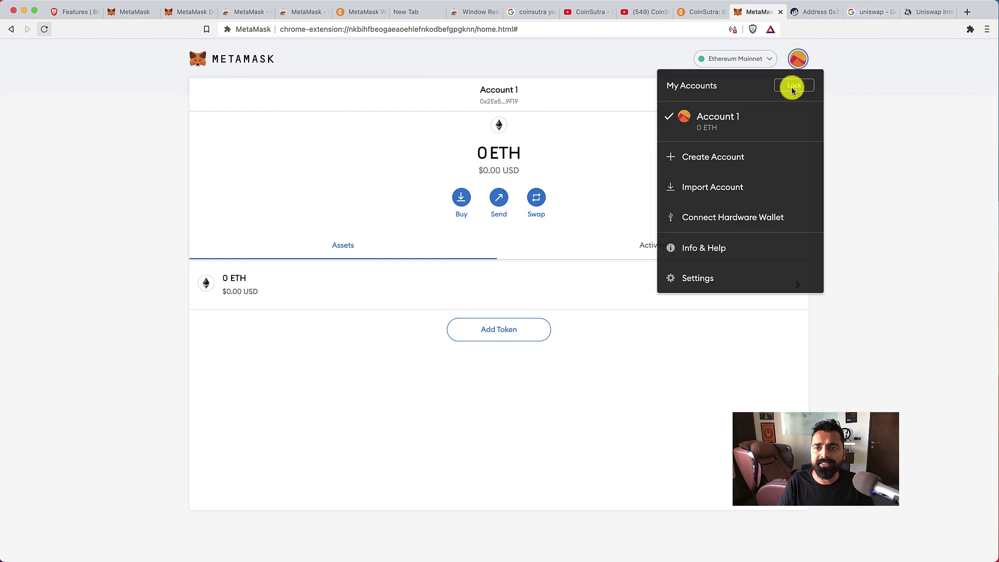
{"action": "left_click", "coordinate": [715, 271]}
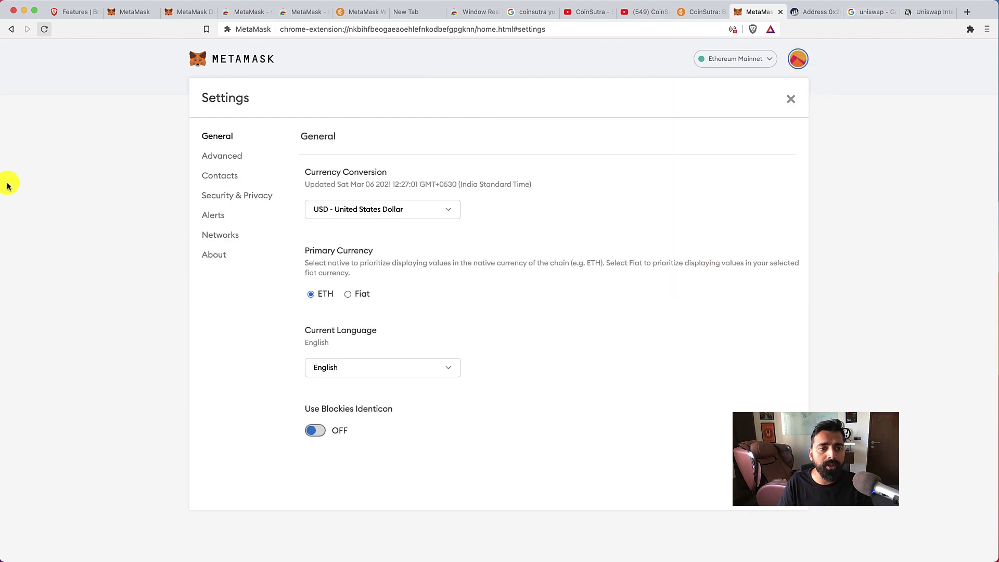
{"action": "left_click", "coordinate": [207, 233]}
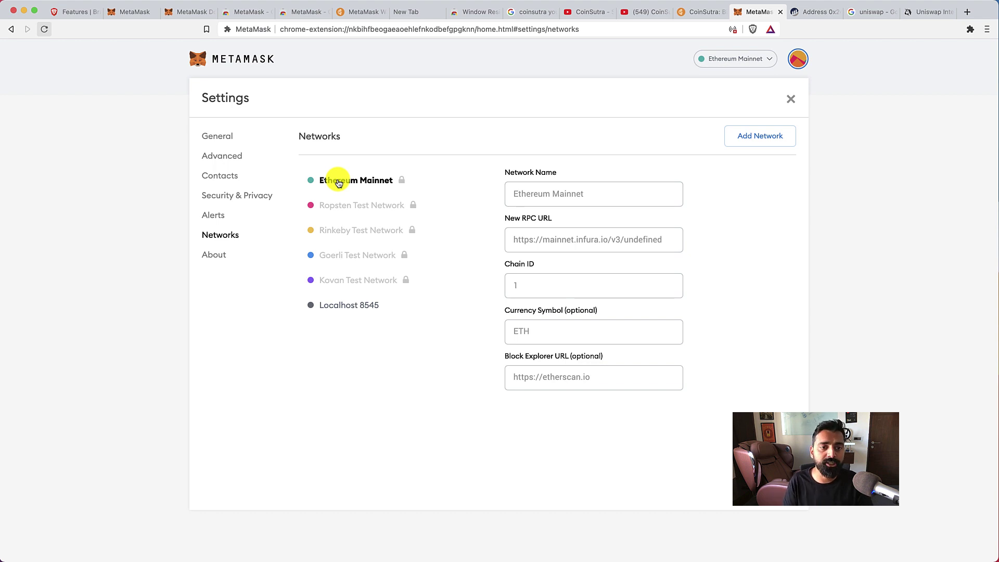
{"action": "left_click", "coordinate": [788, 100]}
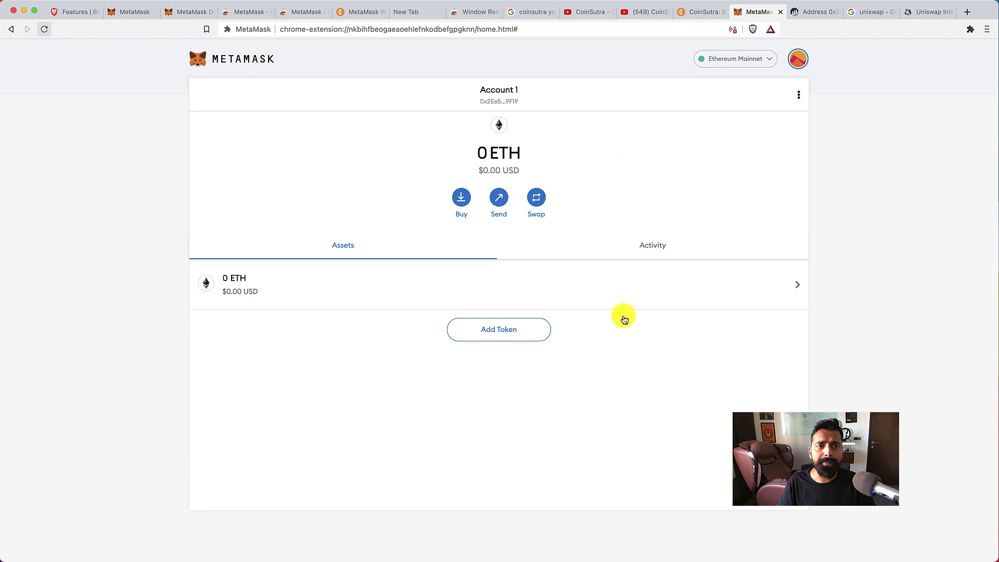
Open the My Accounts menu from the account avatar to see Account 1 at 0 ETH
{"action": "left_click", "coordinate": [797, 59]}
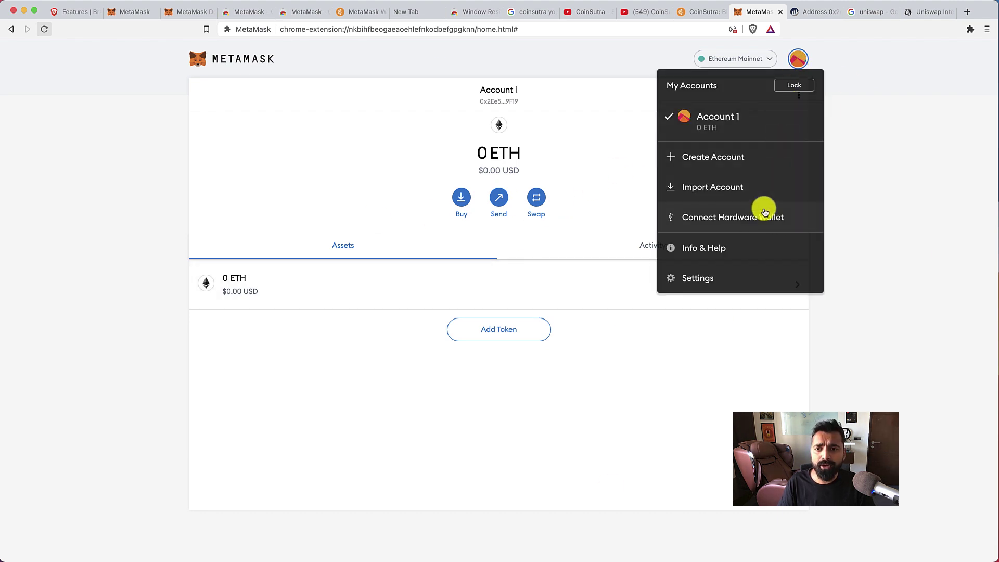